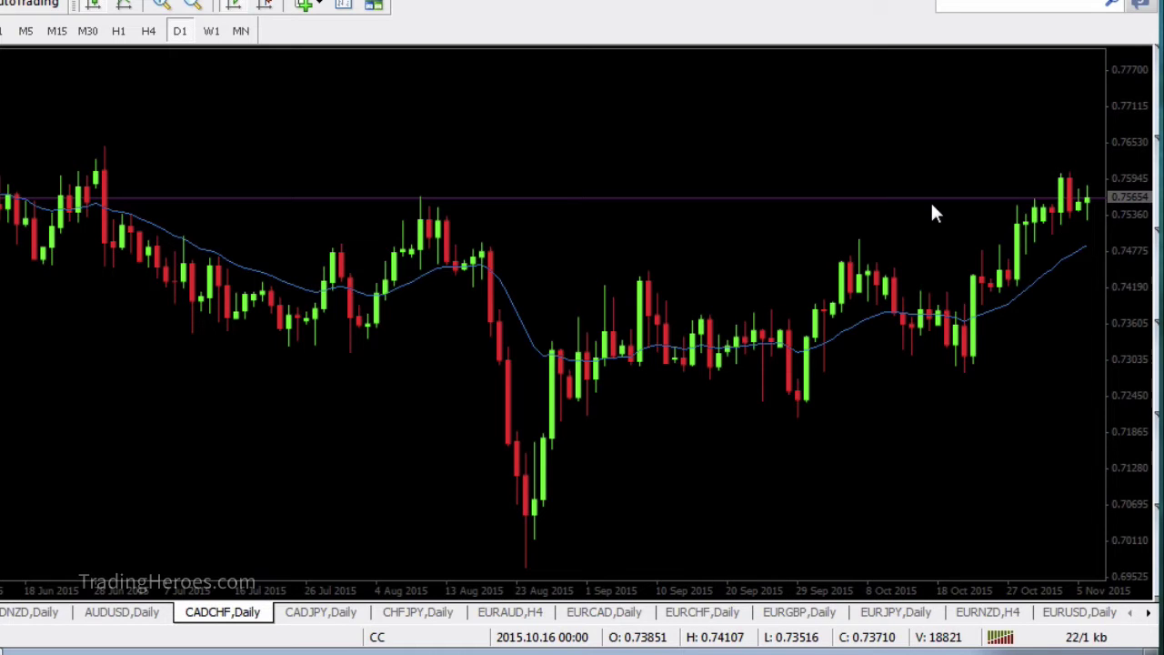
Switch CADCHF to M15 and review the Common and Colors tabs of its chart properties.
{"action": "left_click", "coordinate": [55, 30]}
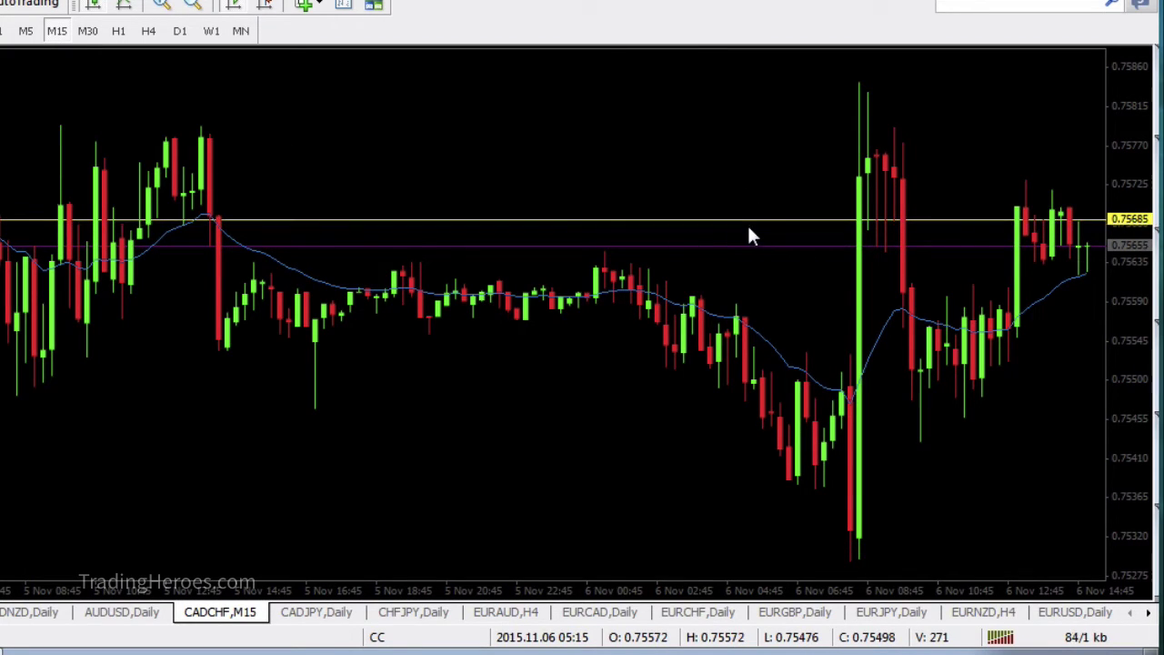
{"action": "right_click", "coordinate": [596, 132]}
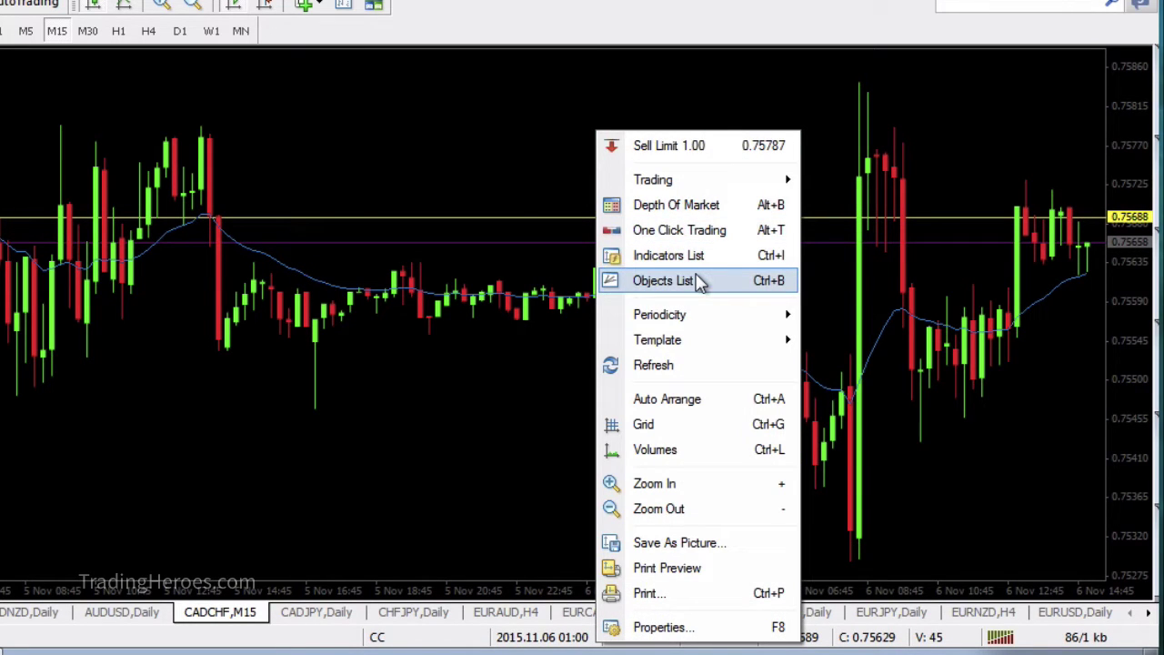
{"action": "left_click", "coordinate": [709, 627]}
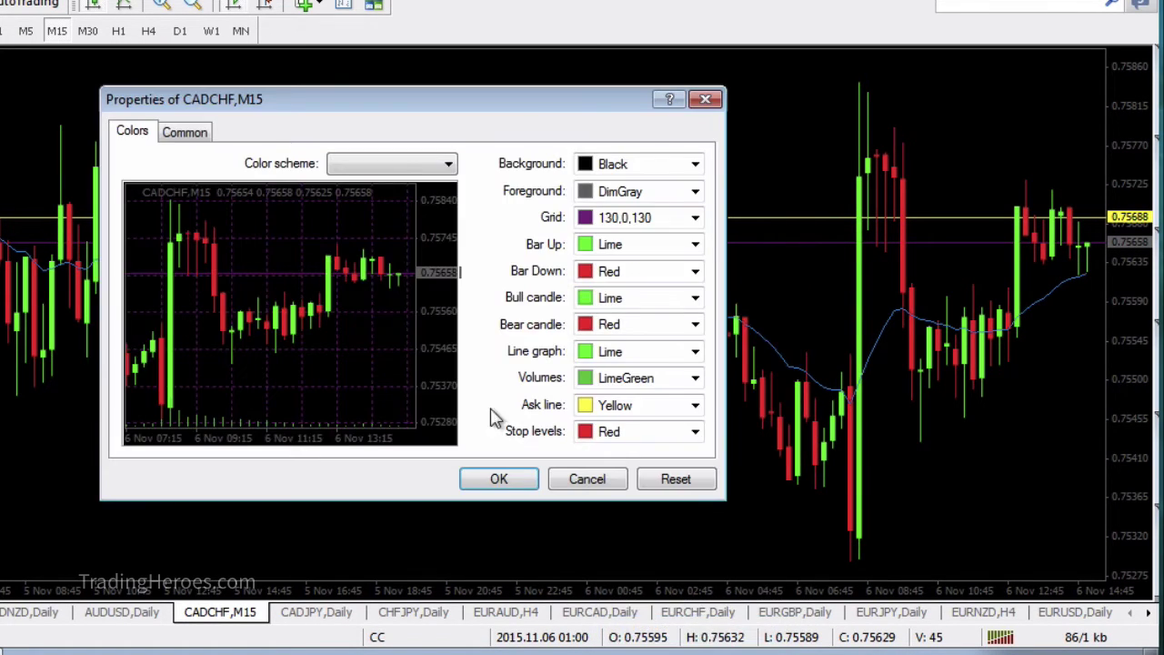
{"action": "left_click", "coordinate": [184, 132]}
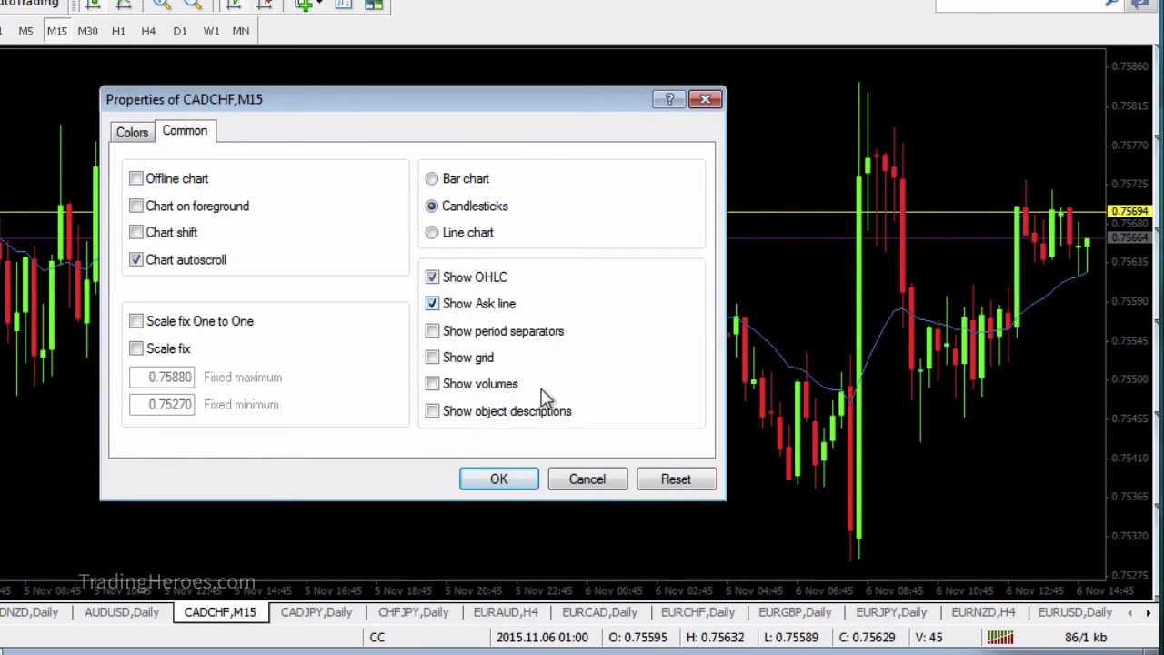
{"action": "left_click", "coordinate": [128, 132]}
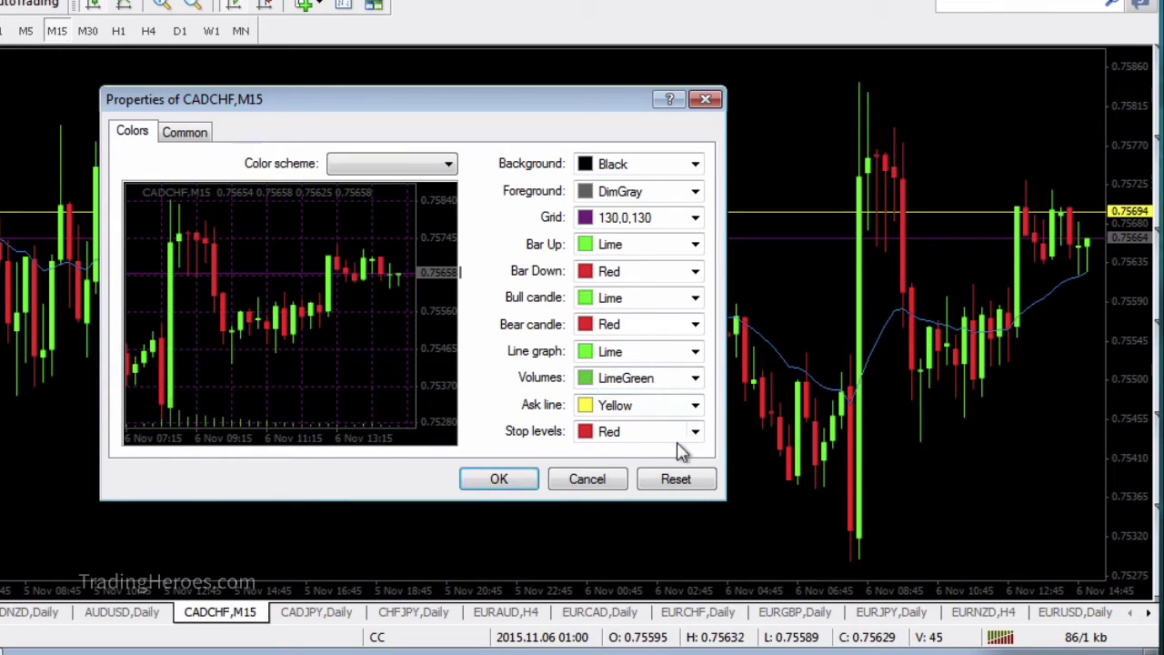
{"action": "left_click", "coordinate": [507, 482]}
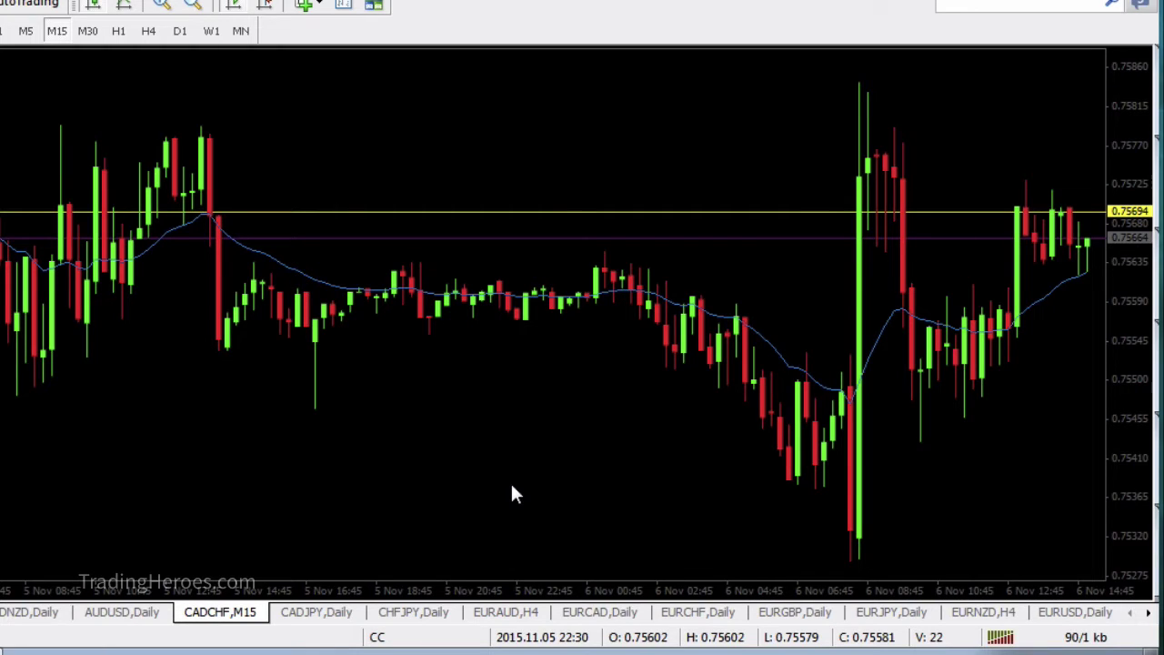
Return the CADCHF chart to the D1 daily timeframe.
{"action": "left_click", "coordinate": [179, 31]}
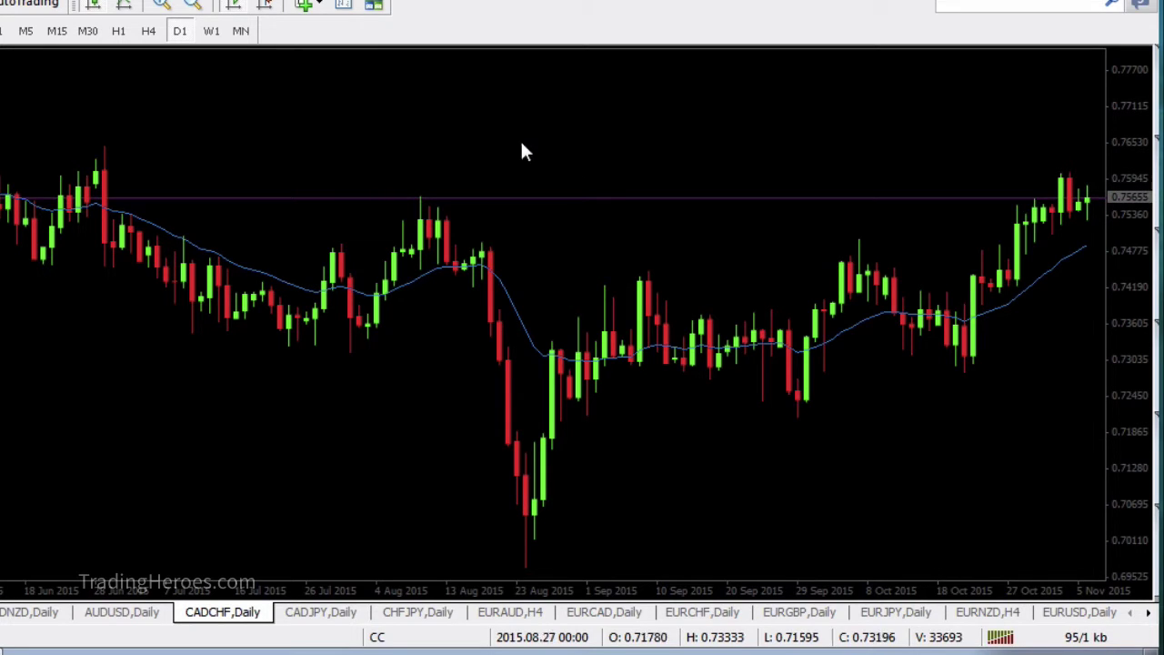
Step the CADCHF chart through H4, H1 and M15 down to M5.
{"action": "left_click", "coordinate": [151, 31]}
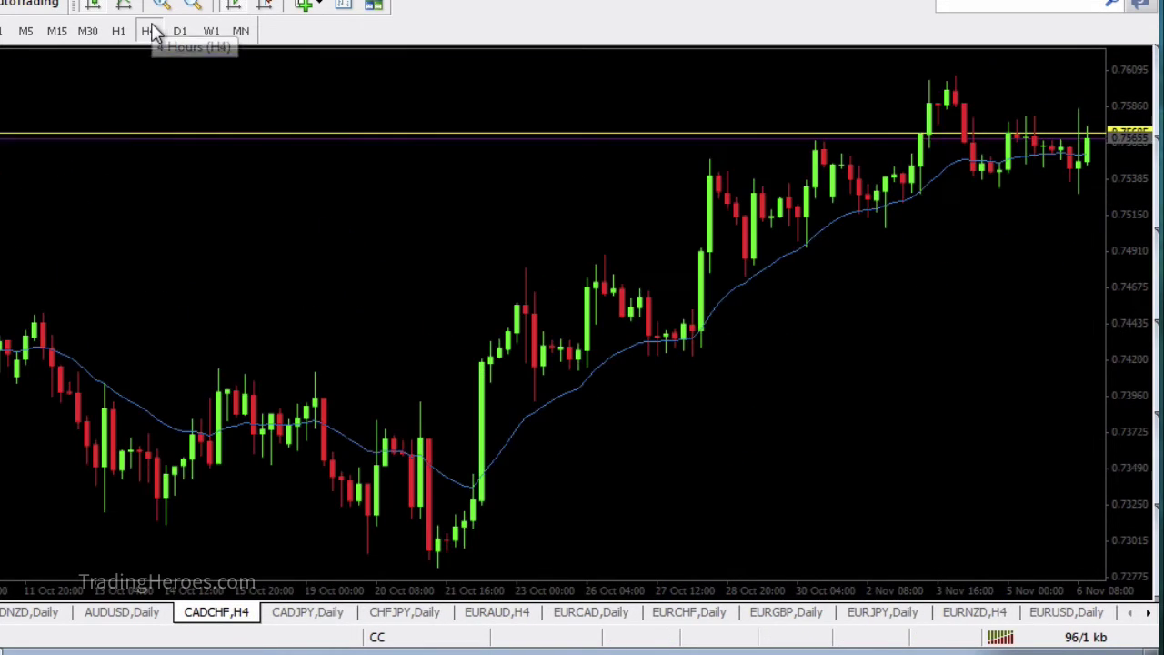
{"action": "left_click", "coordinate": [124, 35]}
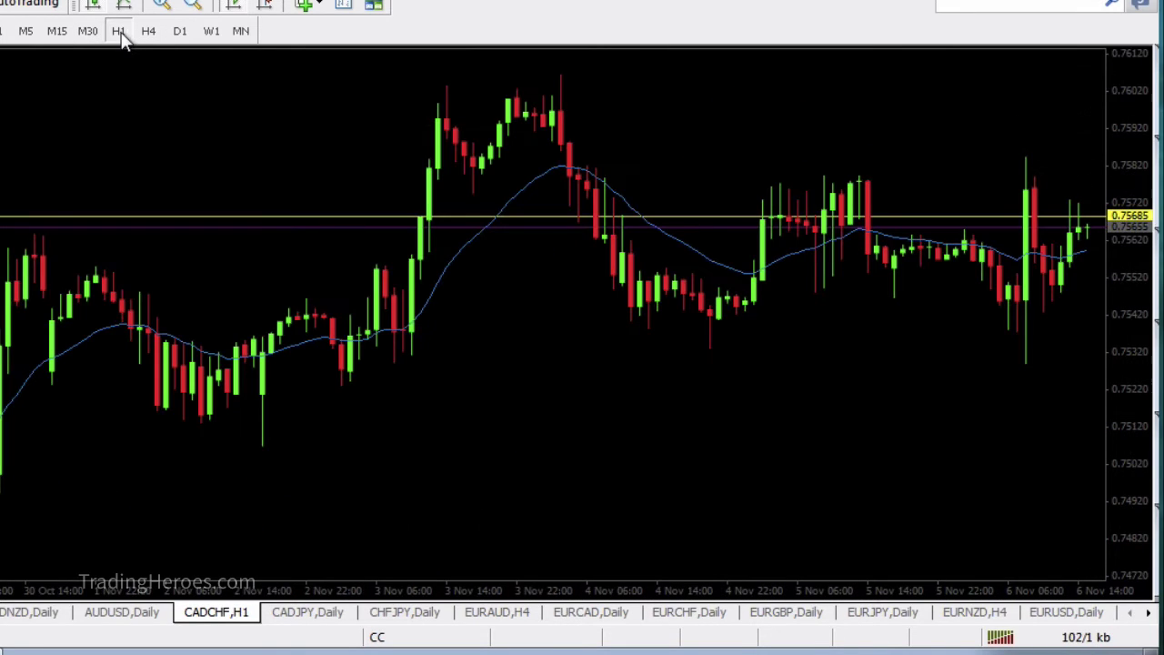
{"action": "left_click", "coordinate": [56, 40]}
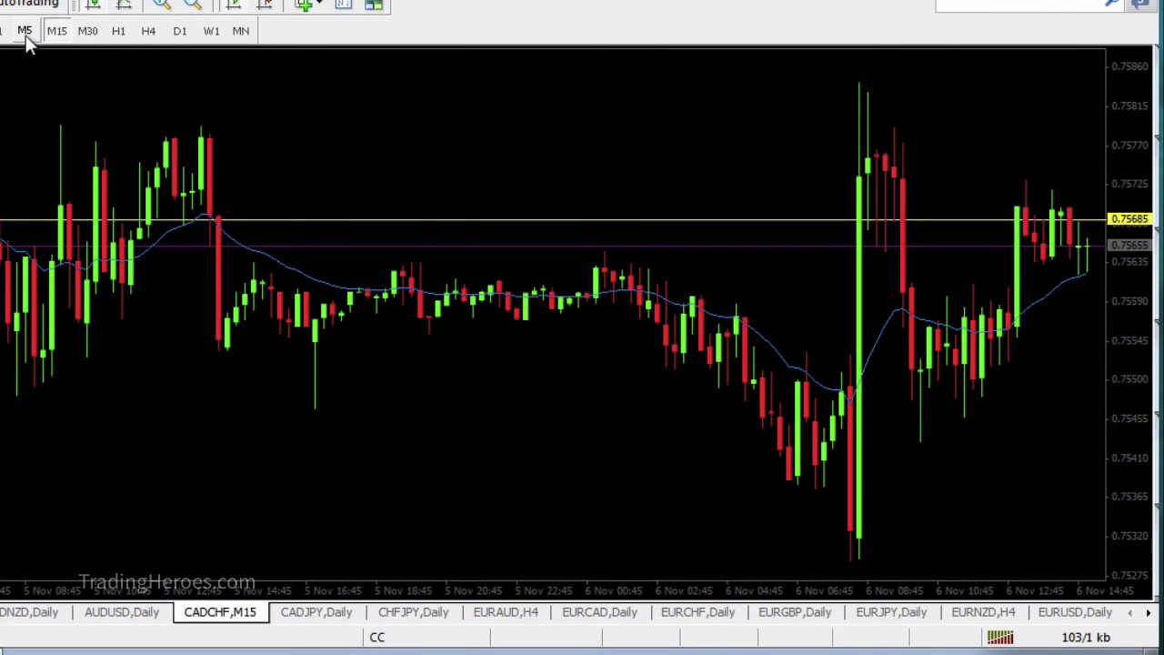
{"action": "left_click", "coordinate": [23, 35]}
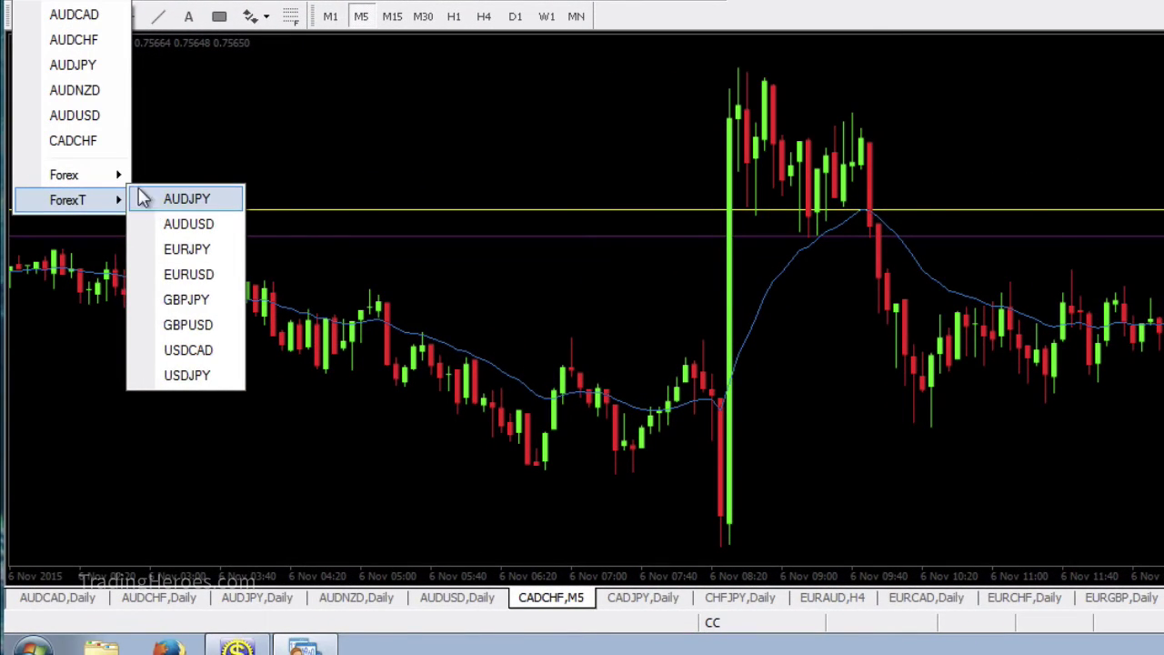
Dismiss the symbol menu and show Market Watch with its bid and ask prices.
{"action": "mouse_move", "coordinate": [114, 174]}
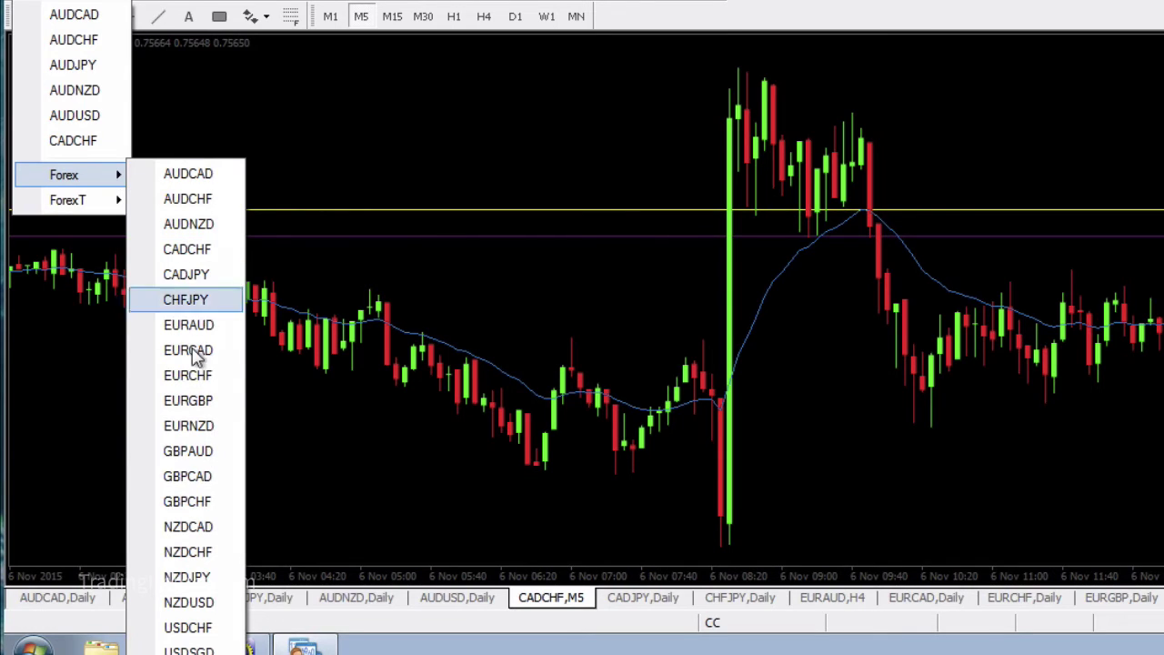
{"action": "left_click", "coordinate": [166, 93]}
{"action": "left_click", "coordinate": [119, 3]}
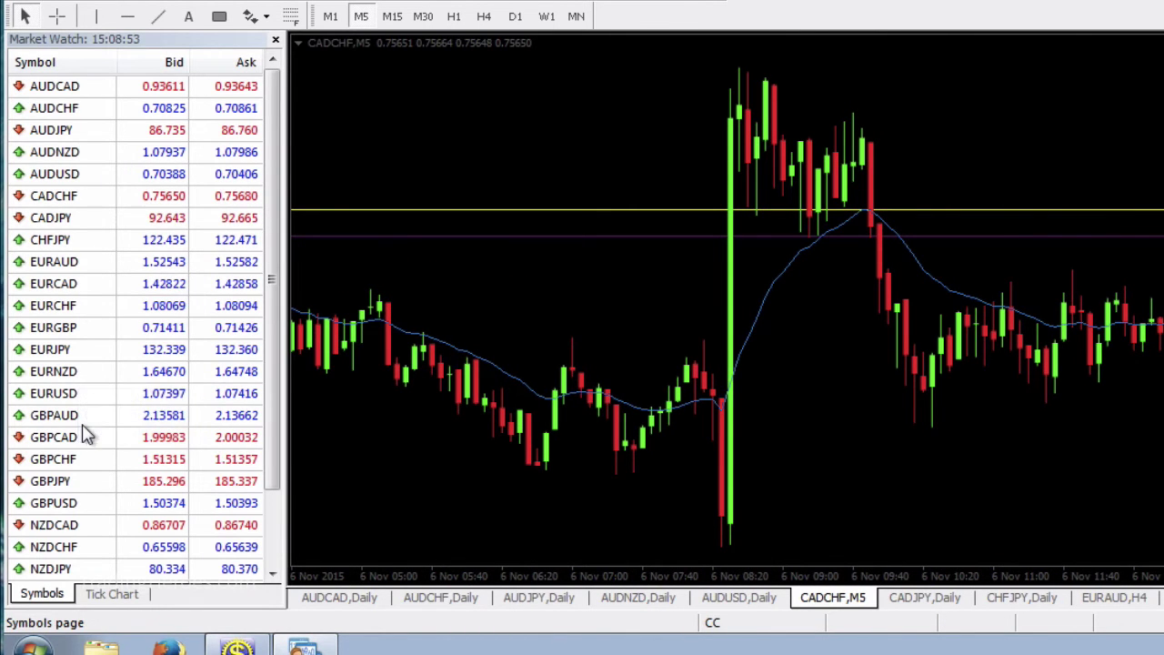
Enable GBPNZD from the Forex group of the Symbols catalogue, then close the catalogue.
{"action": "right_click", "coordinate": [93, 198]}
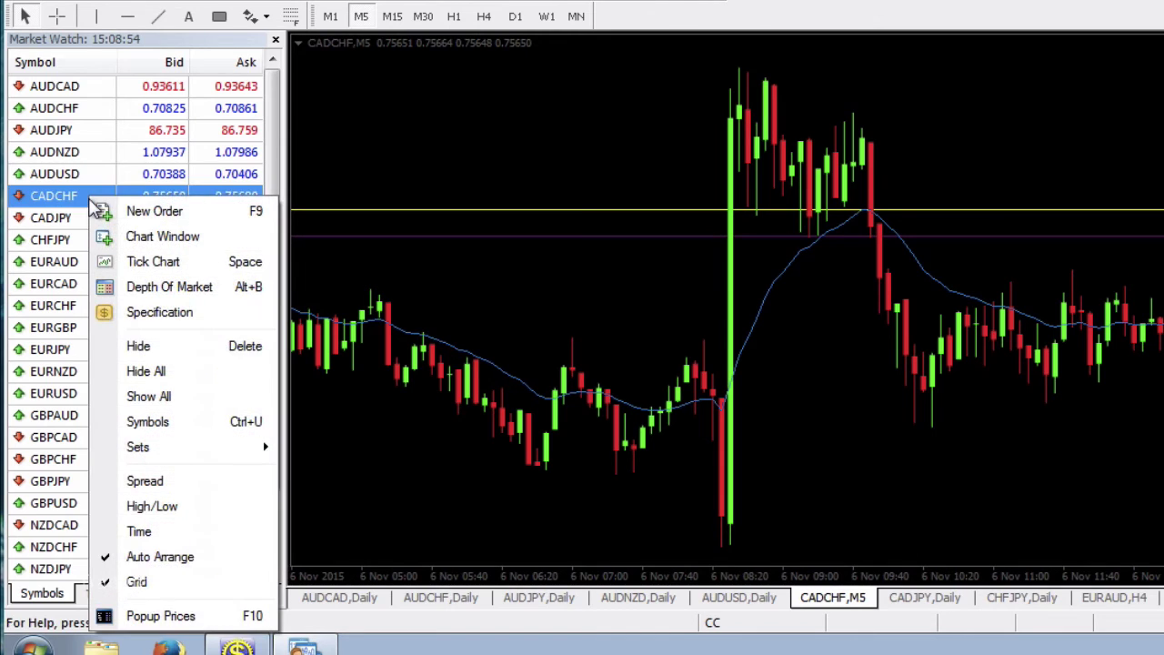
{"action": "left_click", "coordinate": [187, 430]}
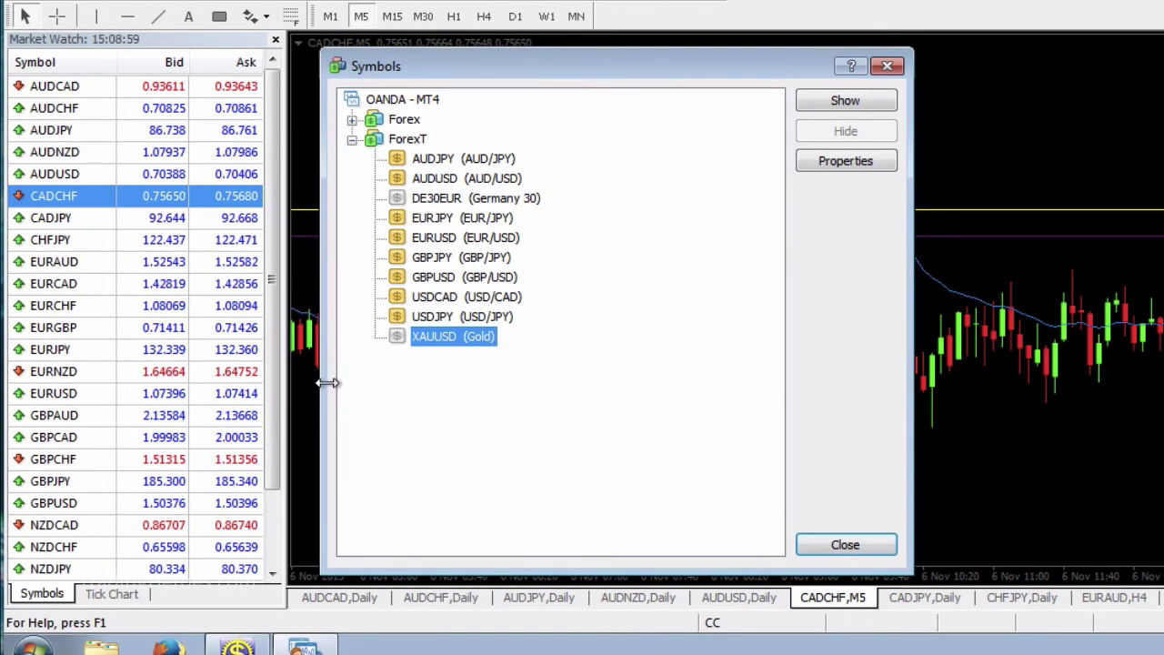
{"action": "left_click", "coordinate": [352, 119]}
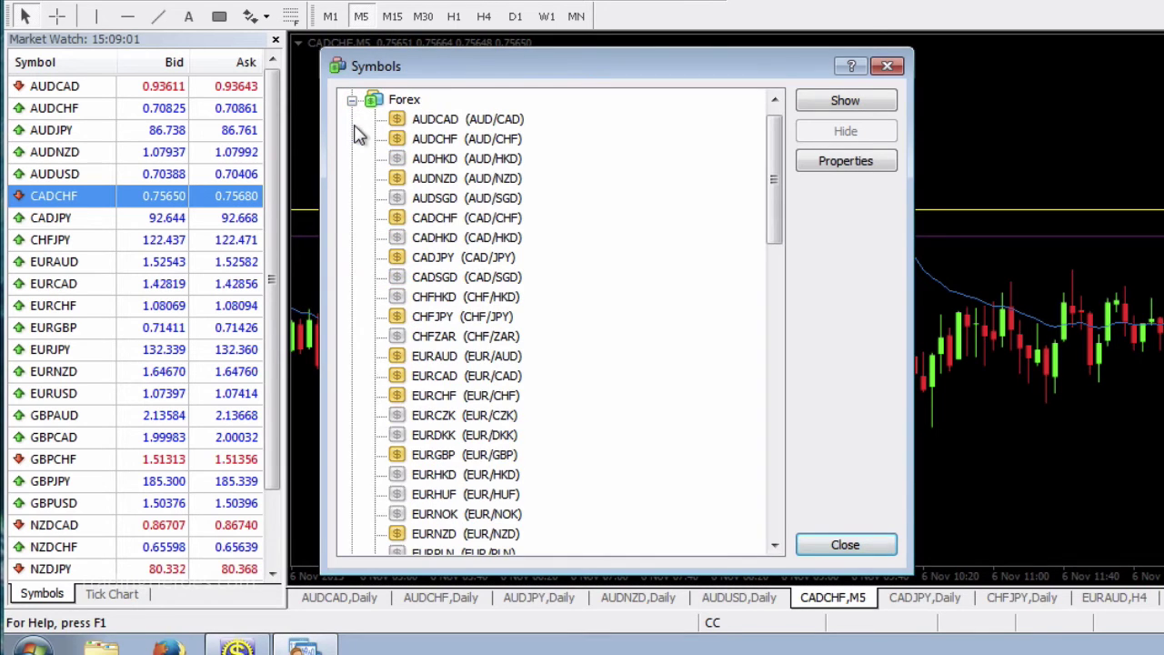
{"action": "scroll", "coordinate": [561, 286], "scroll_direction": "down", "scroll_amount": 1}
{"action": "scroll", "coordinate": [561, 287], "scroll_direction": "down", "scroll_amount": 4}
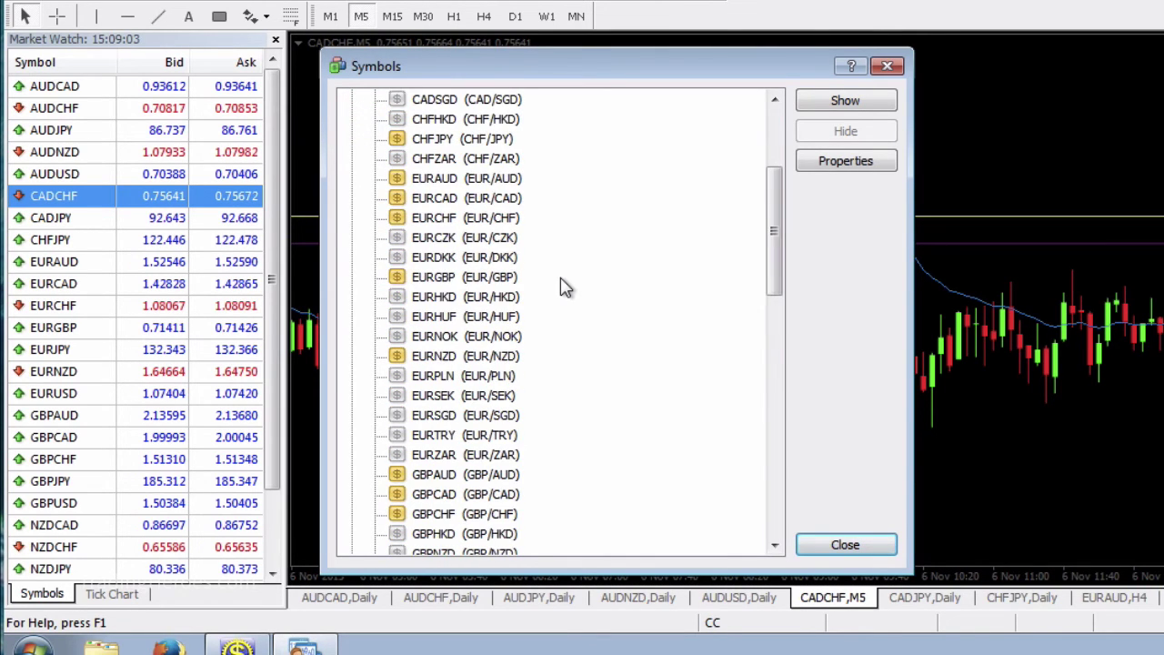
{"action": "double_click", "coordinate": [452, 436]}
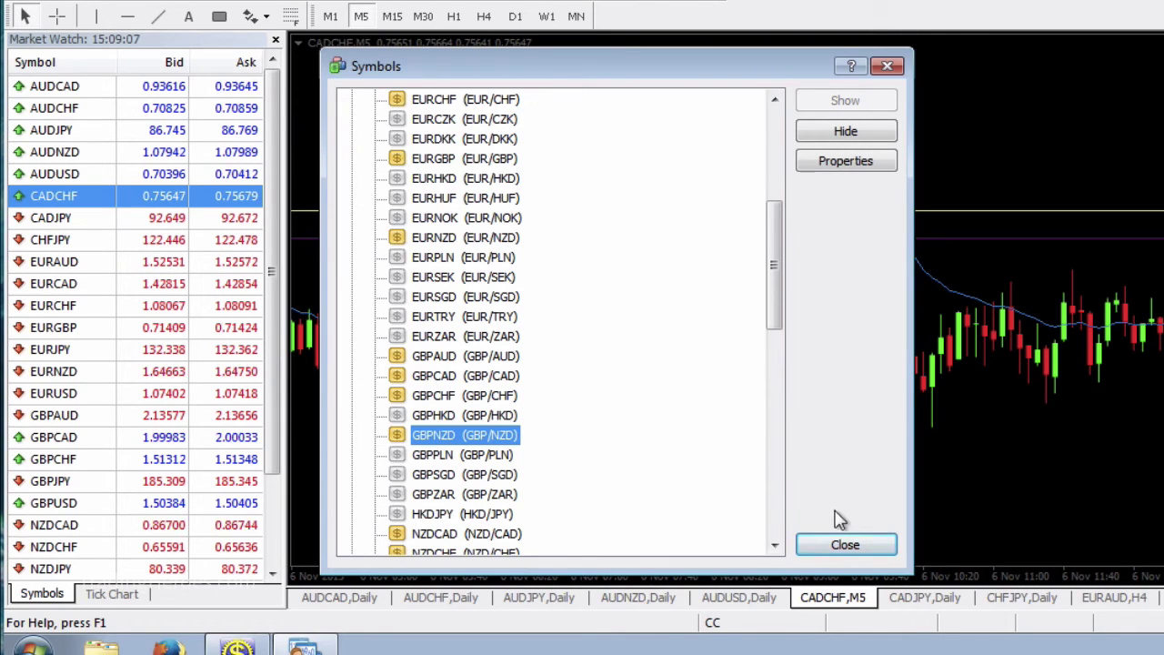
{"action": "left_click", "coordinate": [838, 543]}
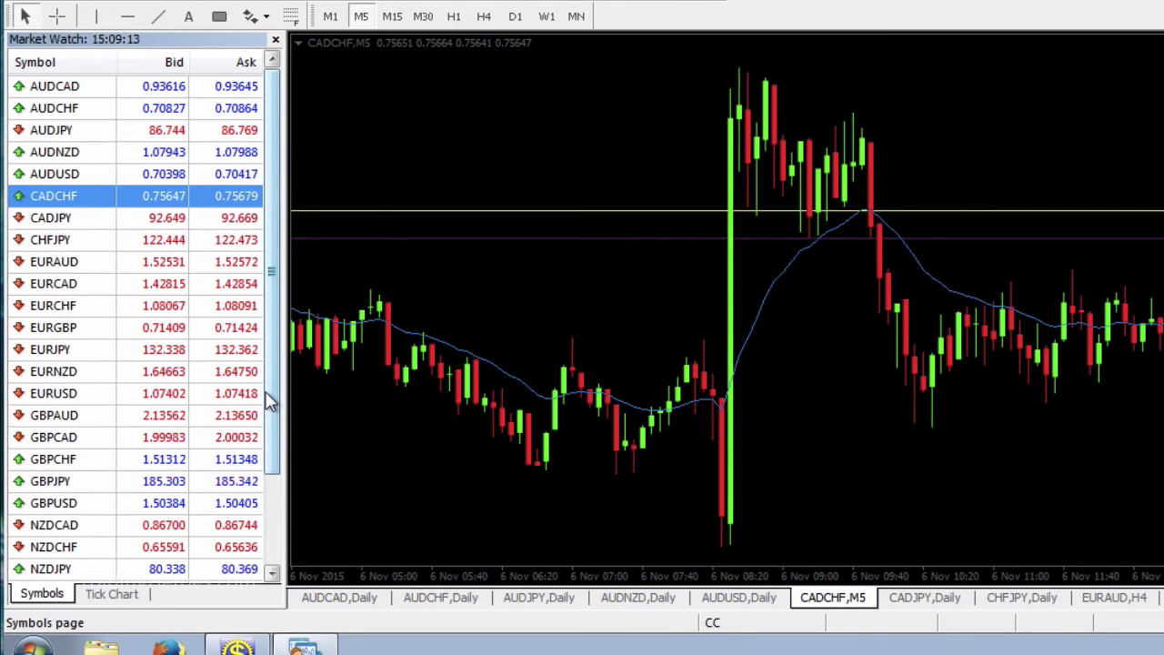
Locate GBPNZD in Market Watch and dismiss the accidental New Order window.
{"action": "left_click_drag", "start_coordinate": [270, 400], "coordinate": [261, 481]}
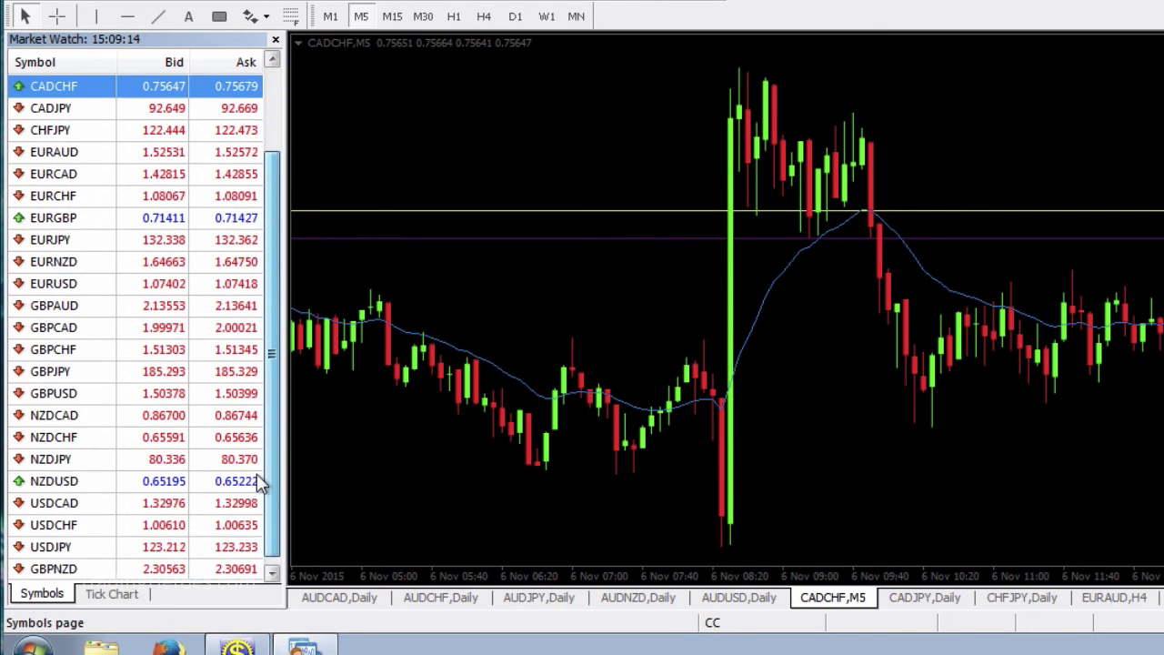
{"action": "left_click", "coordinate": [53, 571]}
{"action": "double_click", "coordinate": [53, 571]}
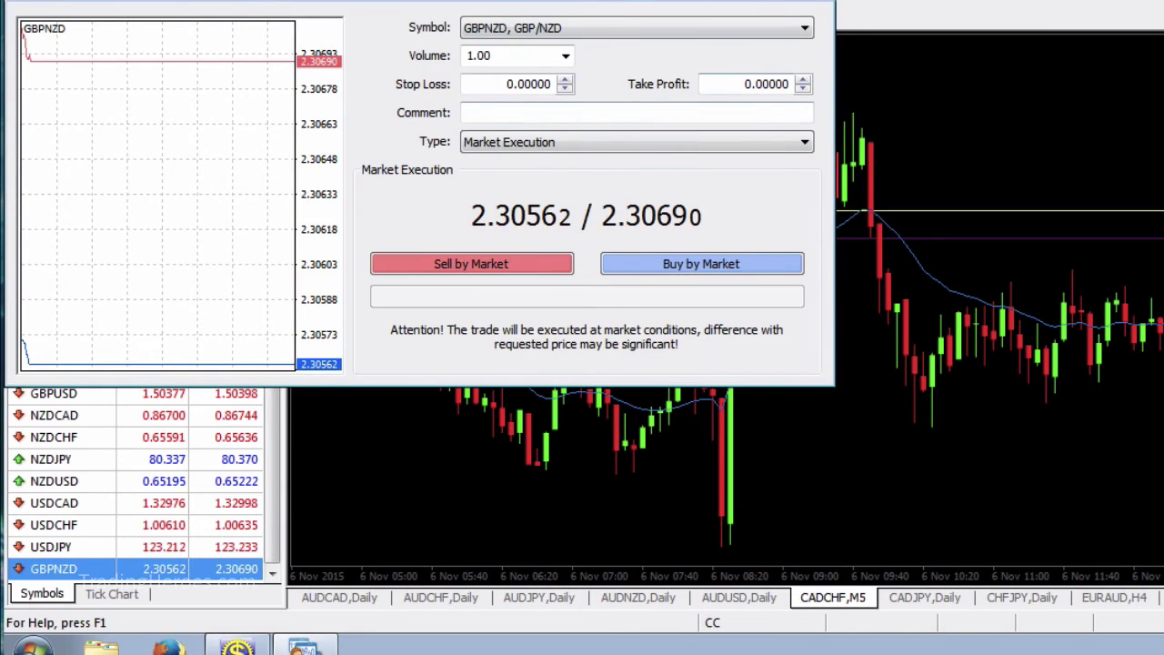
{"action": "left_click", "coordinate": [818, 3]}
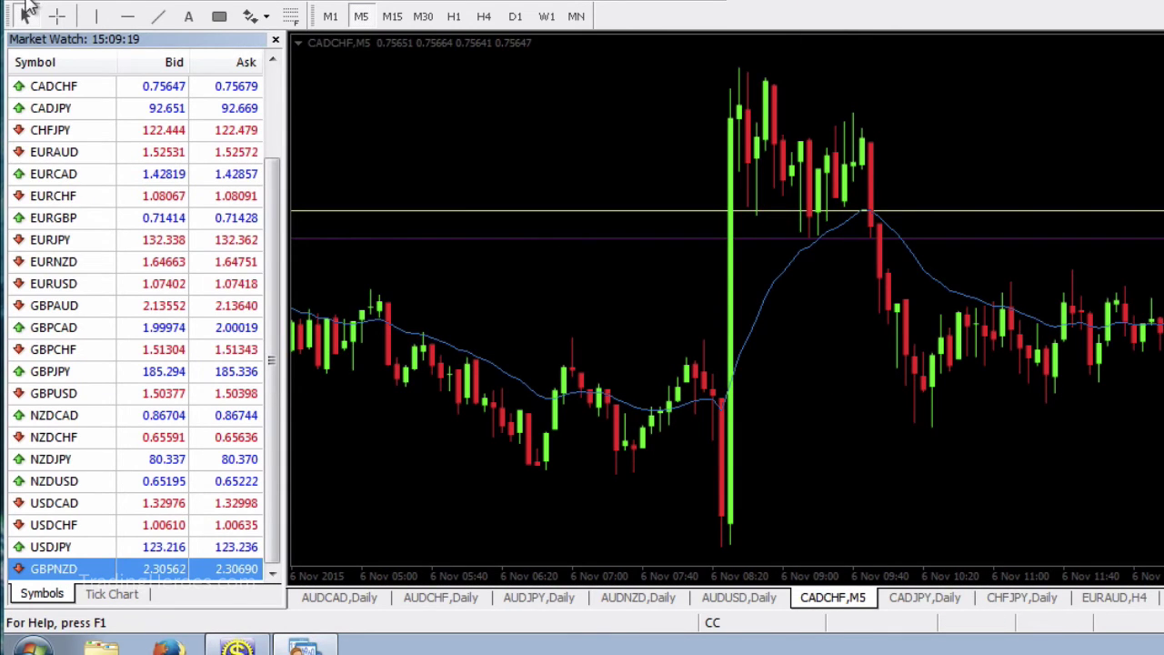
Open a new GBPNZD chart from the New Chart Forex symbol list.
{"action": "left_click", "coordinate": [15, 11]}
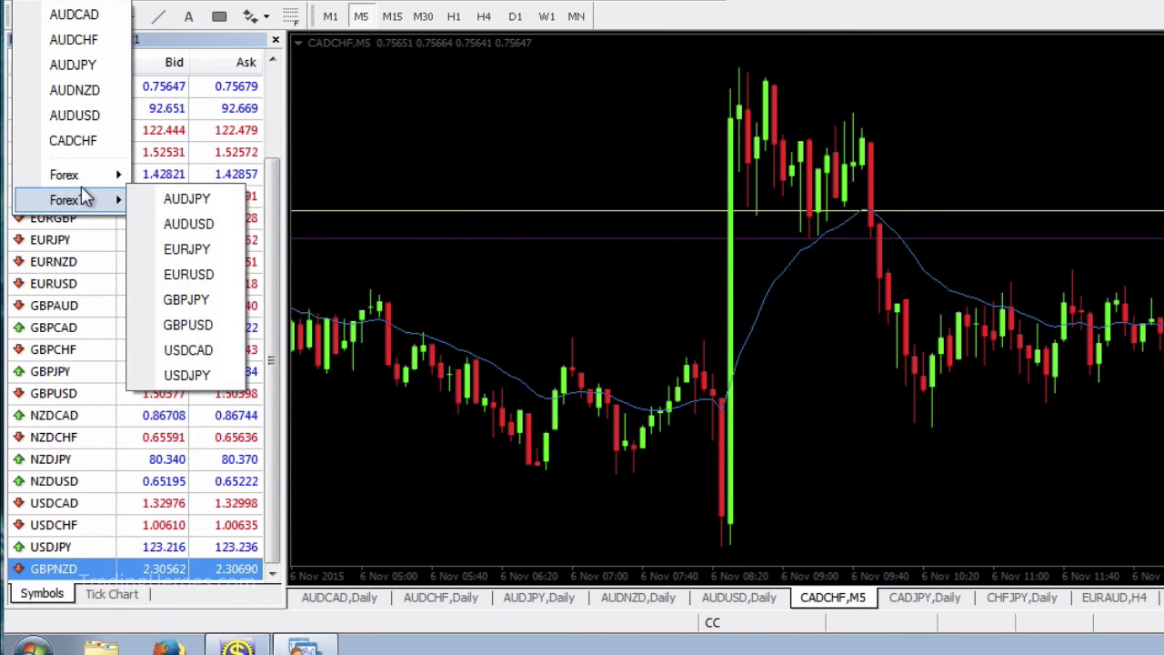
{"action": "mouse_move", "coordinate": [88, 182]}
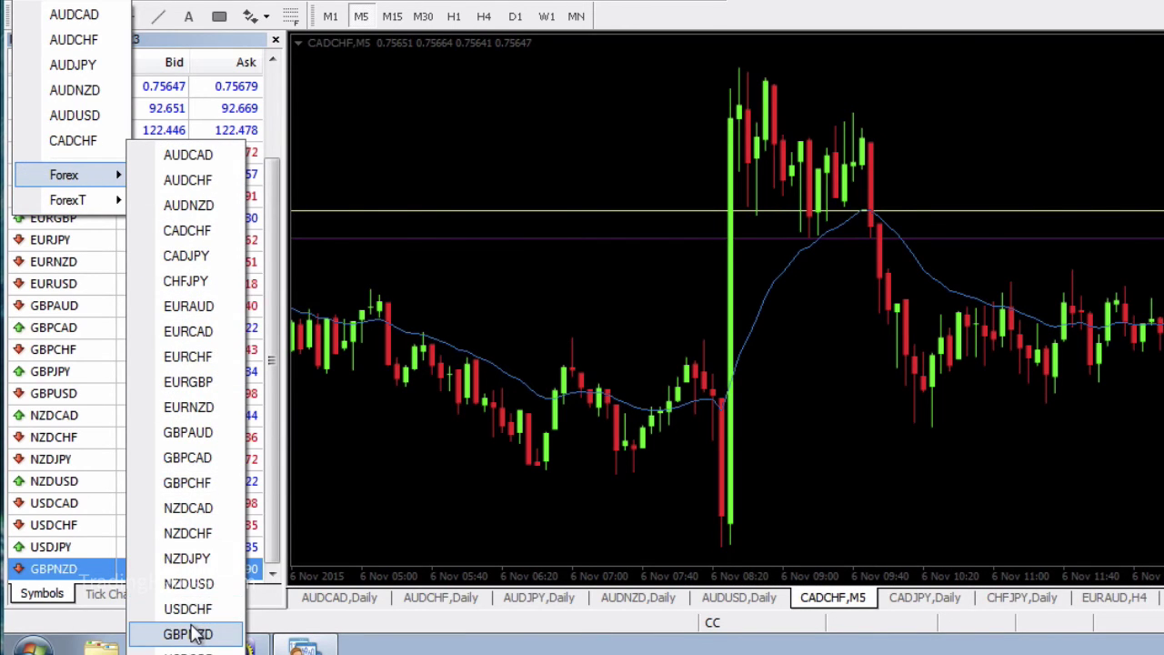
{"action": "left_click", "coordinate": [193, 632]}
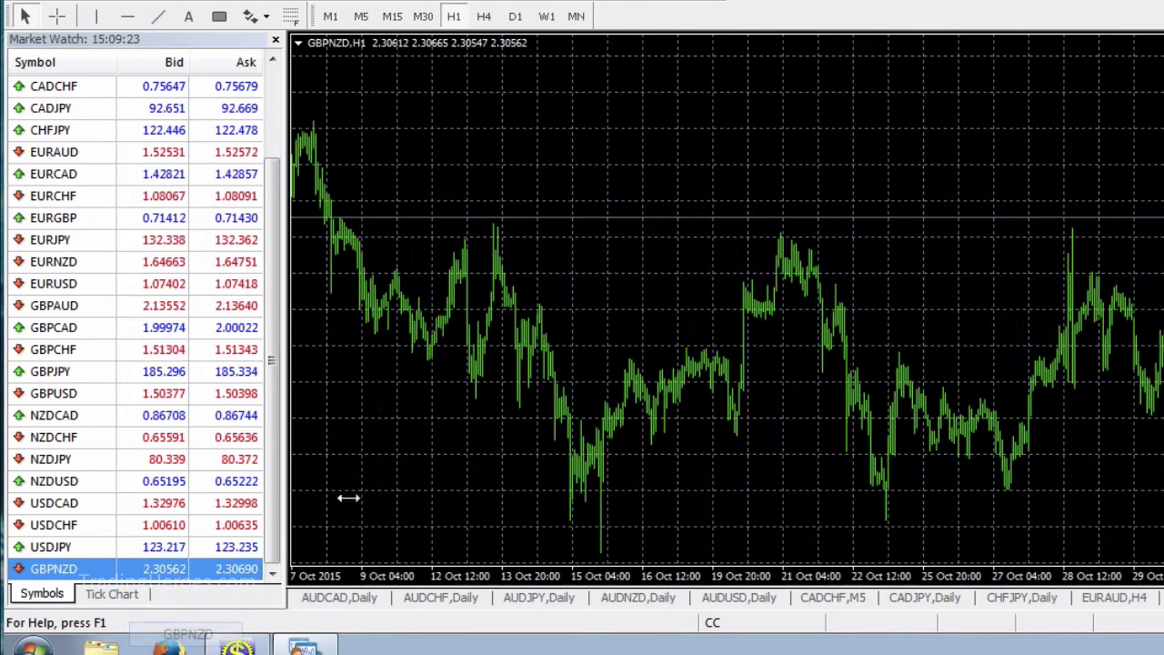
Apply the CC template to the GBPNZD chart.
{"action": "right_click", "coordinate": [701, 186]}
{"action": "mouse_move", "coordinate": [837, 329]}
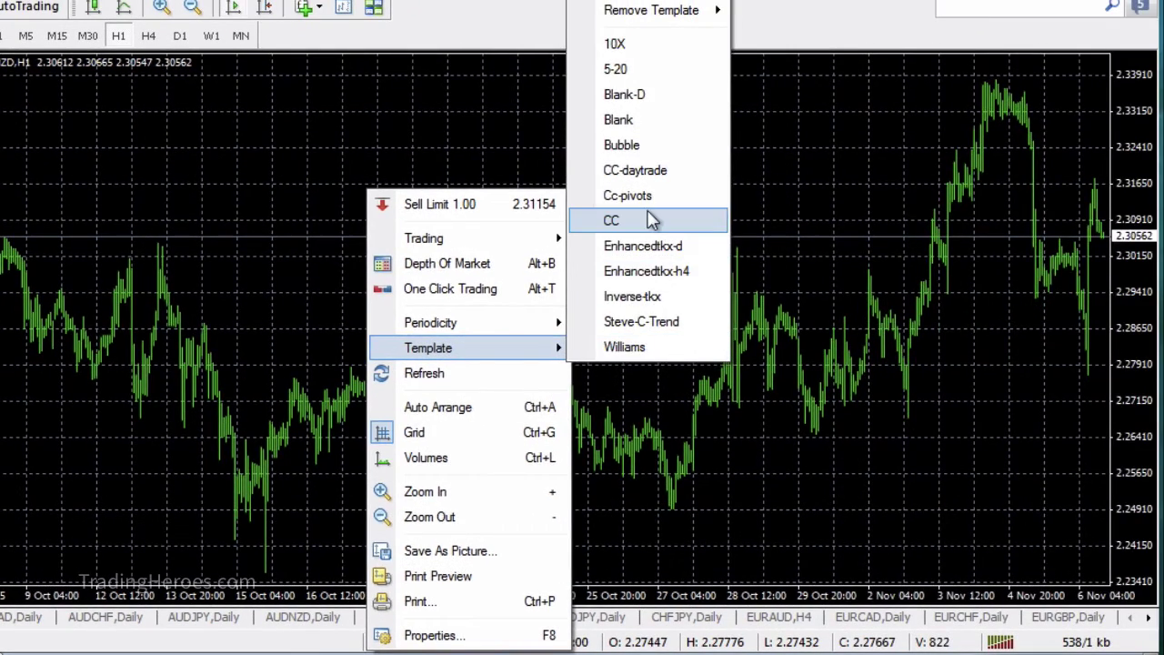
{"action": "left_click", "coordinate": [710, 215]}
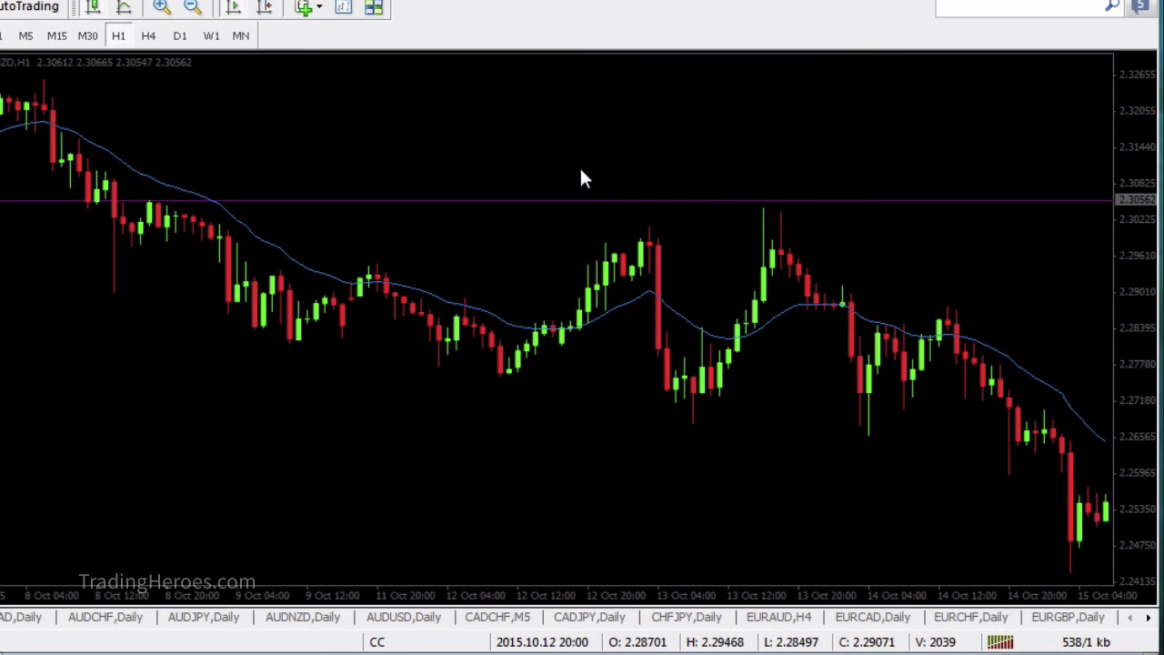
Flip the GBPNZD chart through M30 and D1, ending on M15.
{"action": "left_click", "coordinate": [87, 34]}
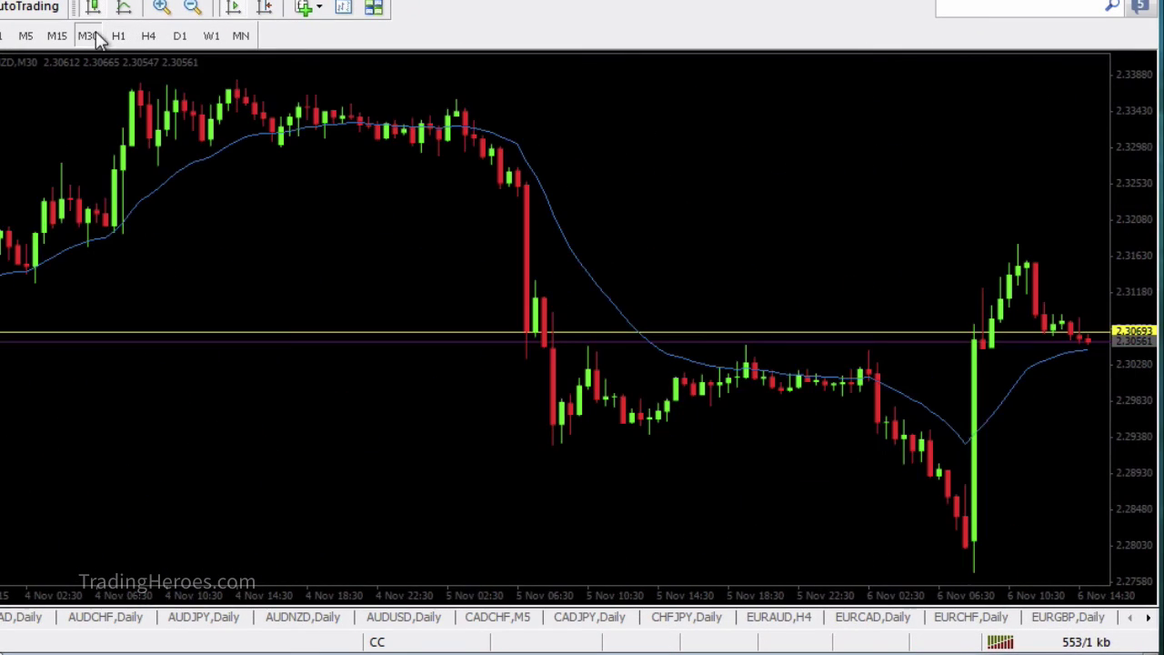
{"action": "left_click", "coordinate": [174, 39]}
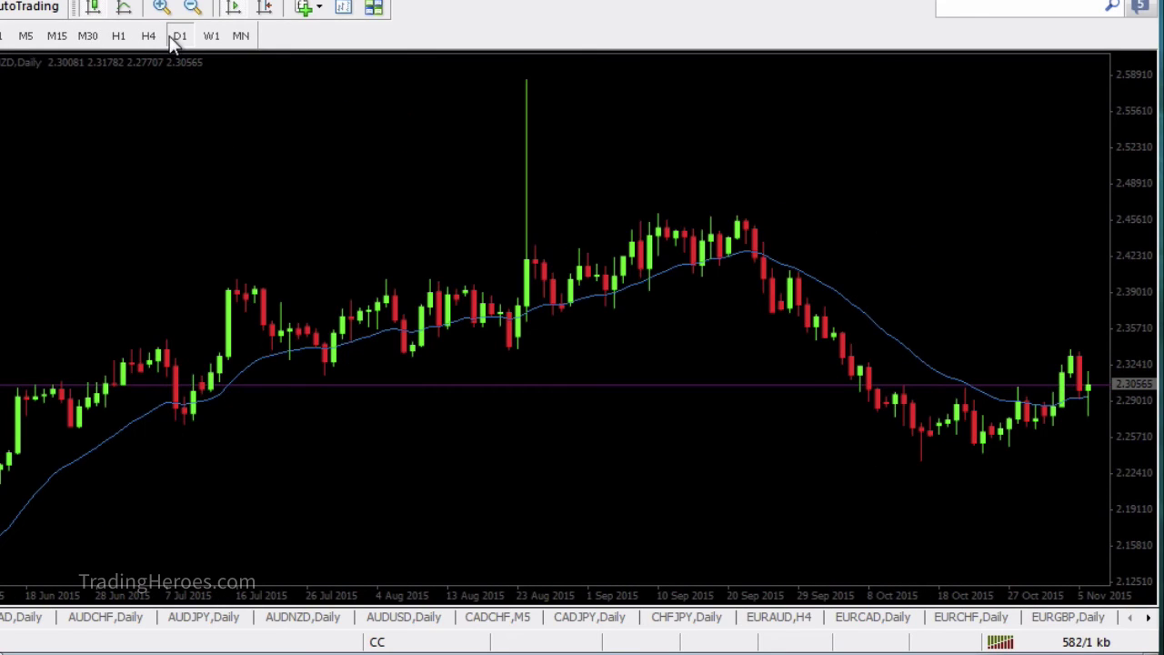
{"action": "left_click", "coordinate": [66, 38]}
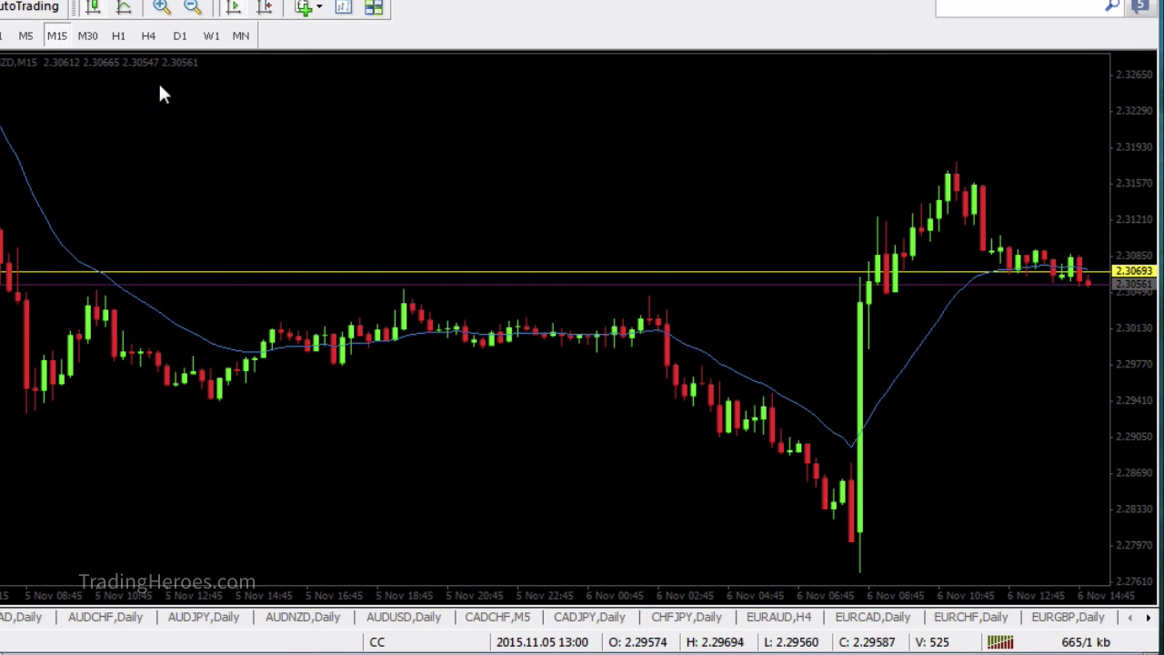
Show the GBPNZD chart as M5 candles.
{"action": "left_click", "coordinate": [25, 37]}
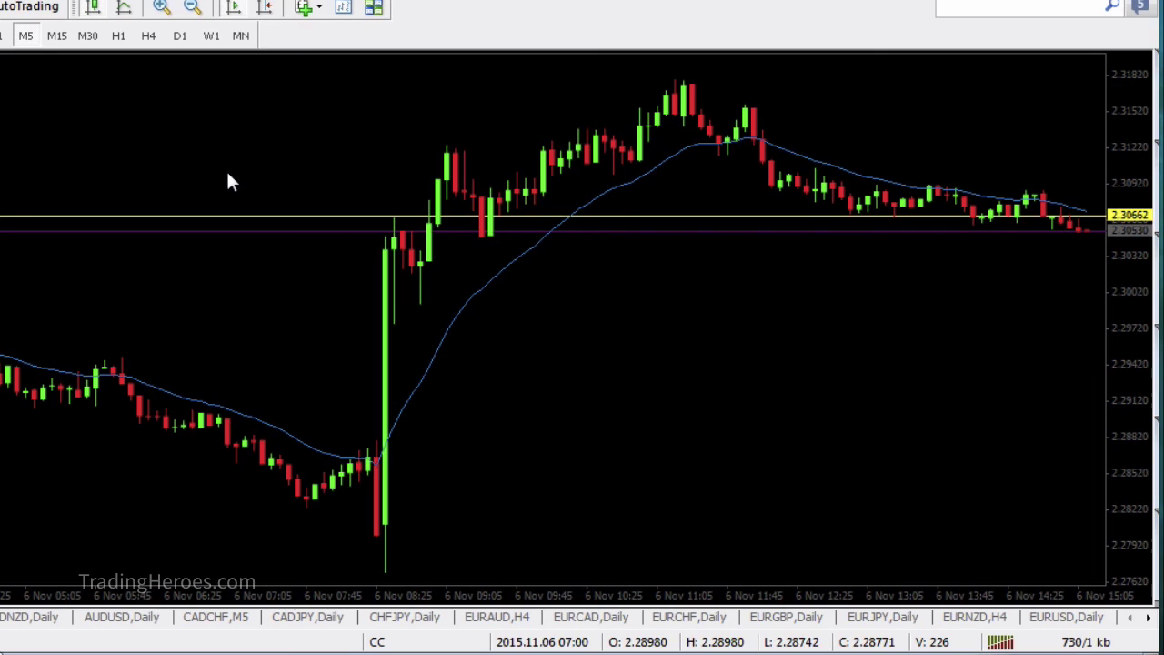
Bring the CADCHF chart forward, view its D1 candles, then return it to M5.
{"action": "key", "text": "ctrl+Tab"}
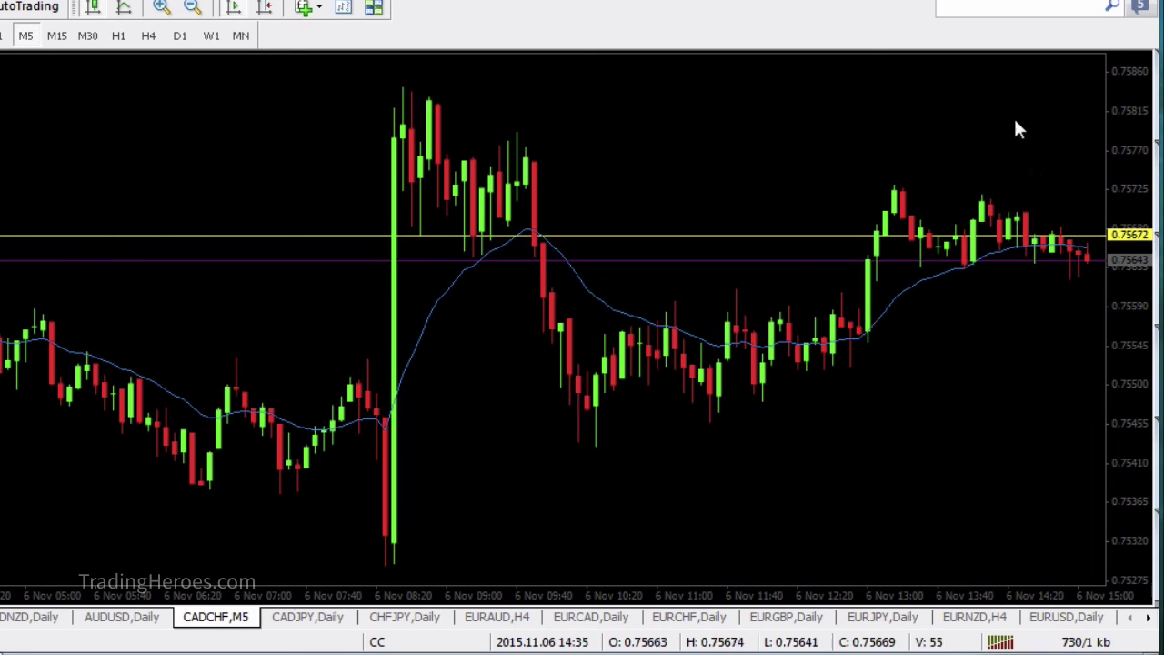
{"action": "left_click", "coordinate": [183, 39]}
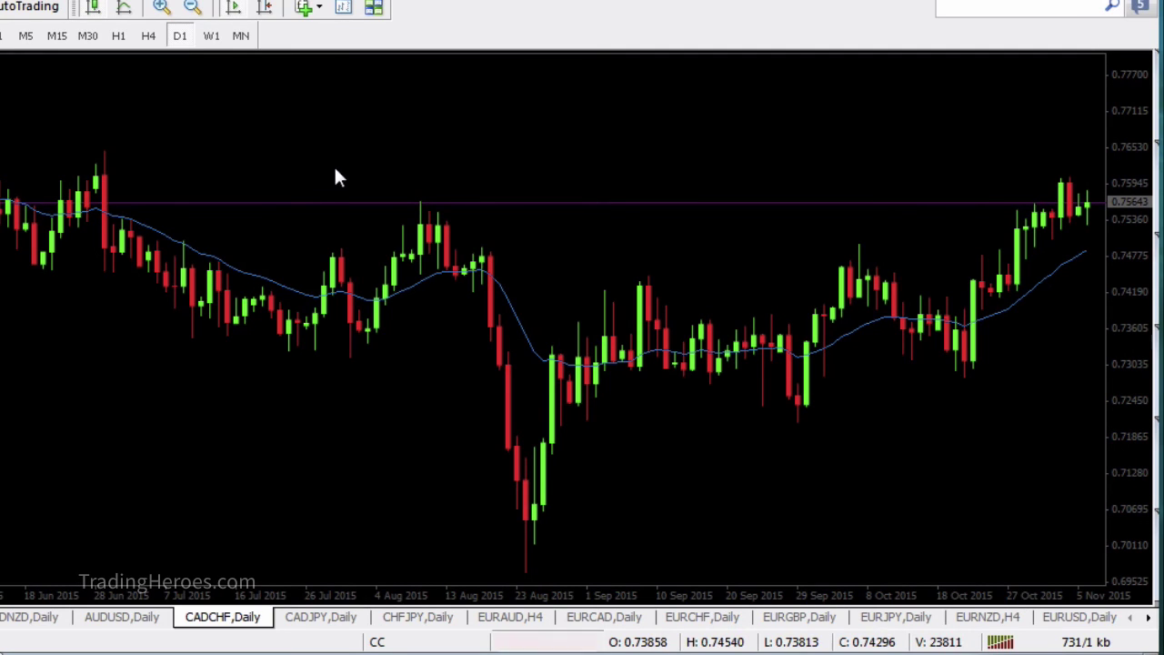
{"action": "left_click", "coordinate": [26, 37]}
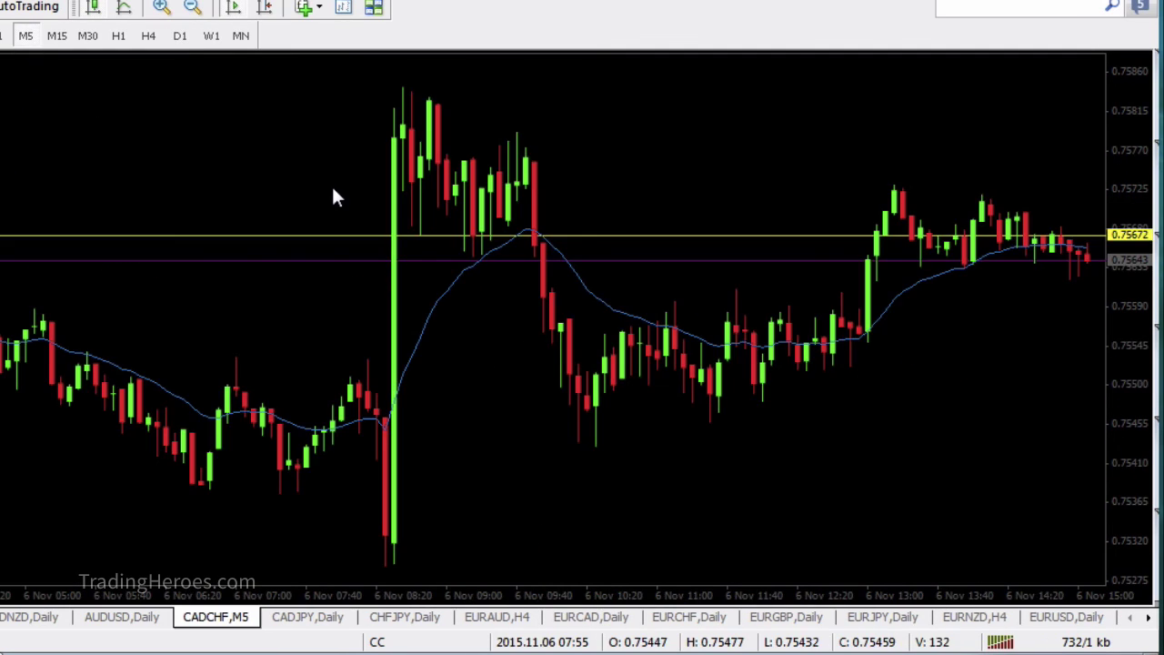